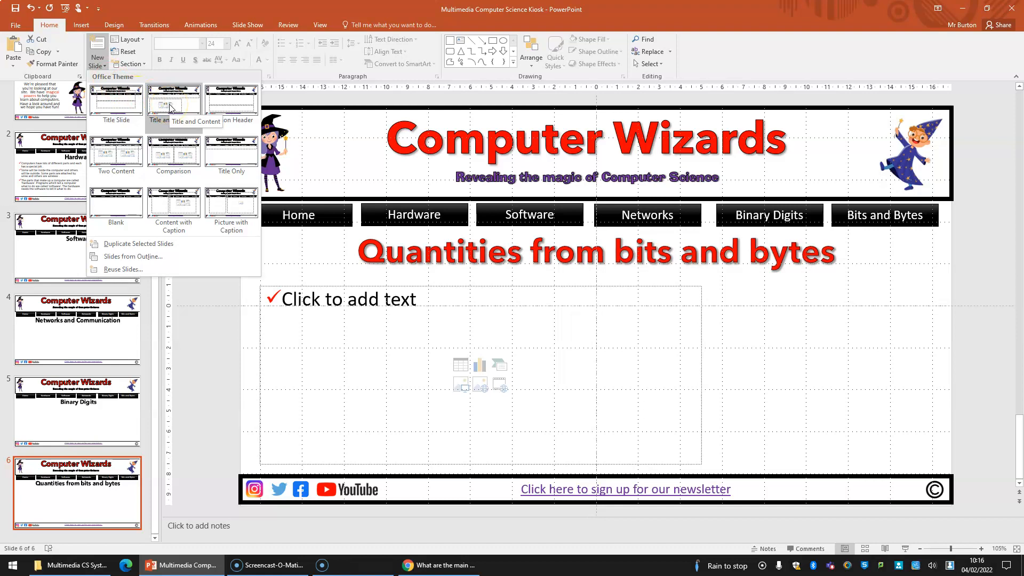
Add a Title and Content slide after slide 6 and title it "Online Safety".
click(173, 125)
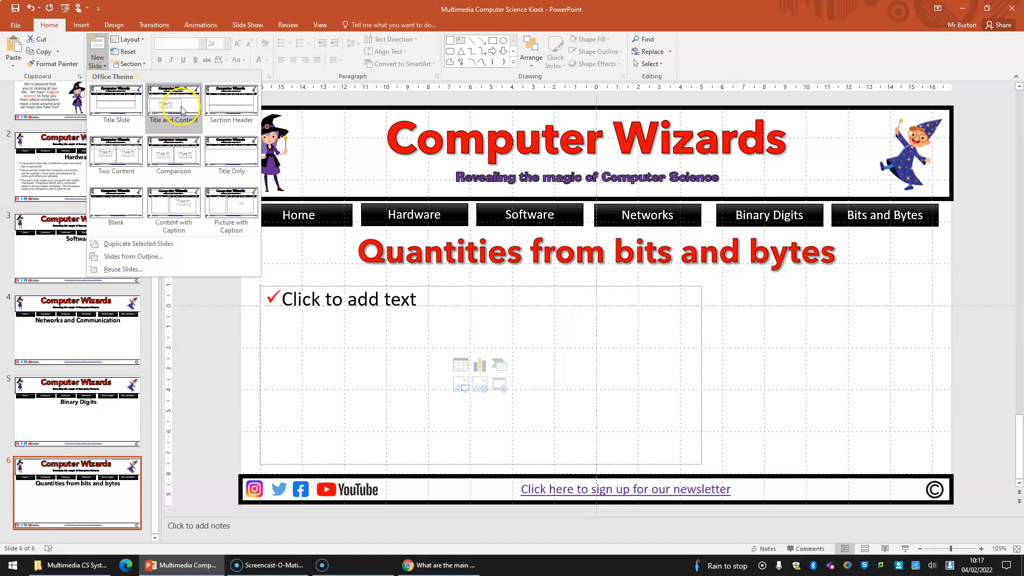
click(425, 291)
click(481, 256)
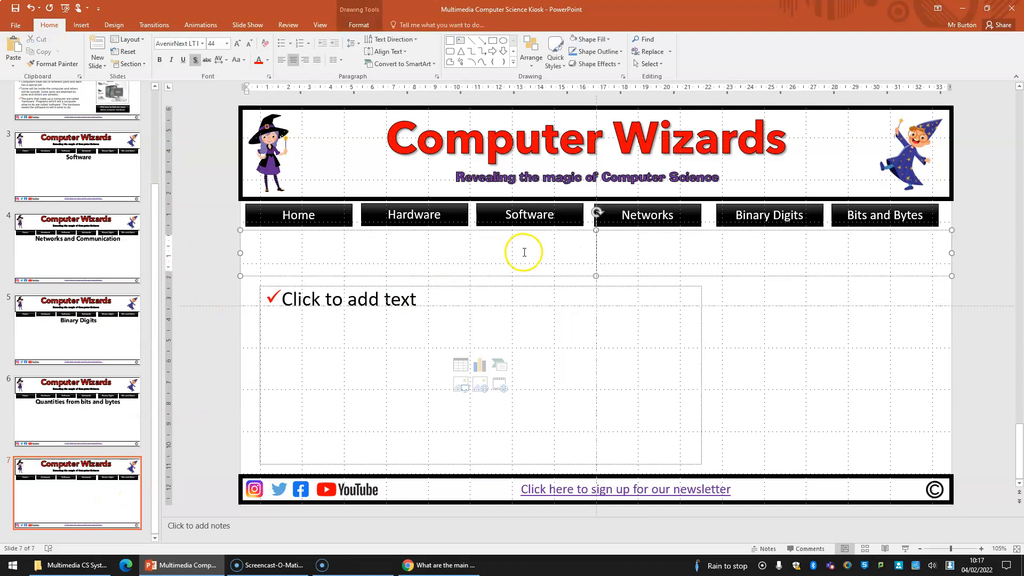
click(600, 243)
text(On)
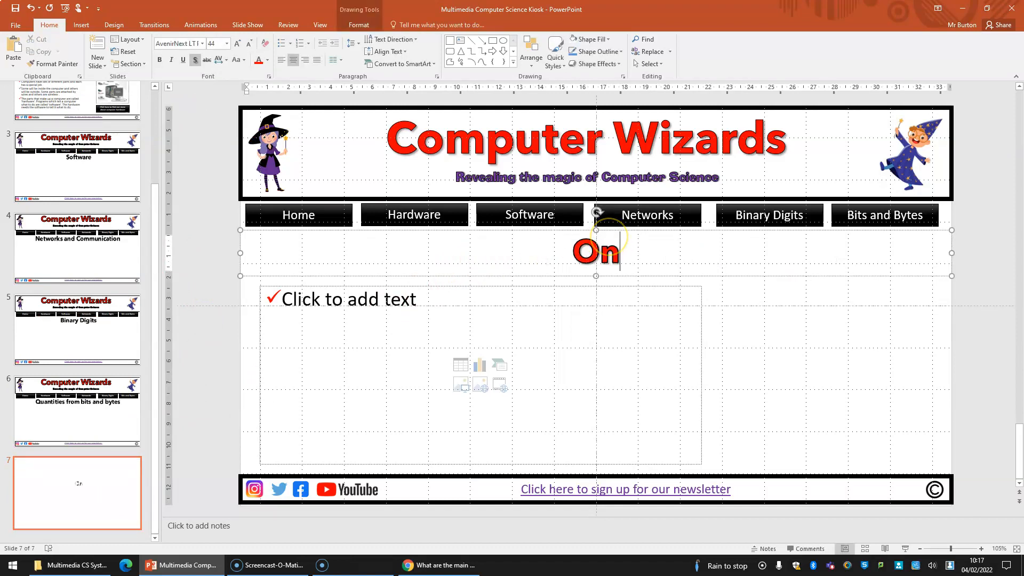
text(line Saf)
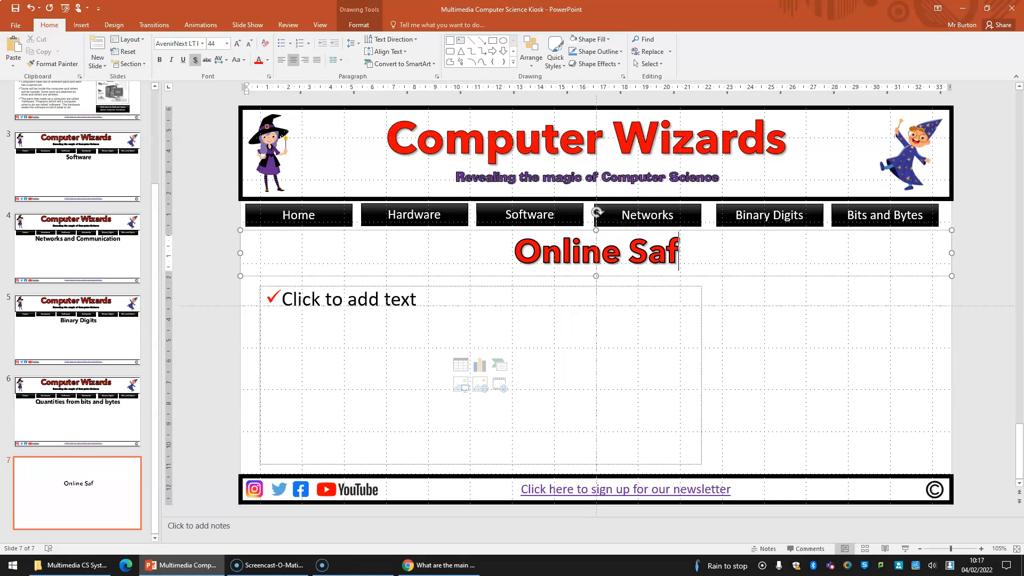
text(ety)
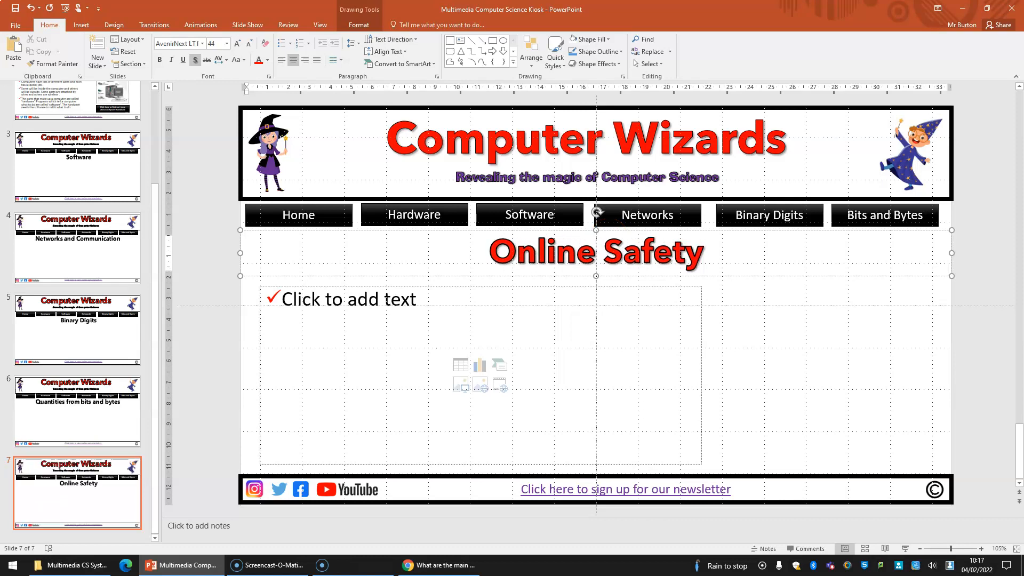
click(217, 246)
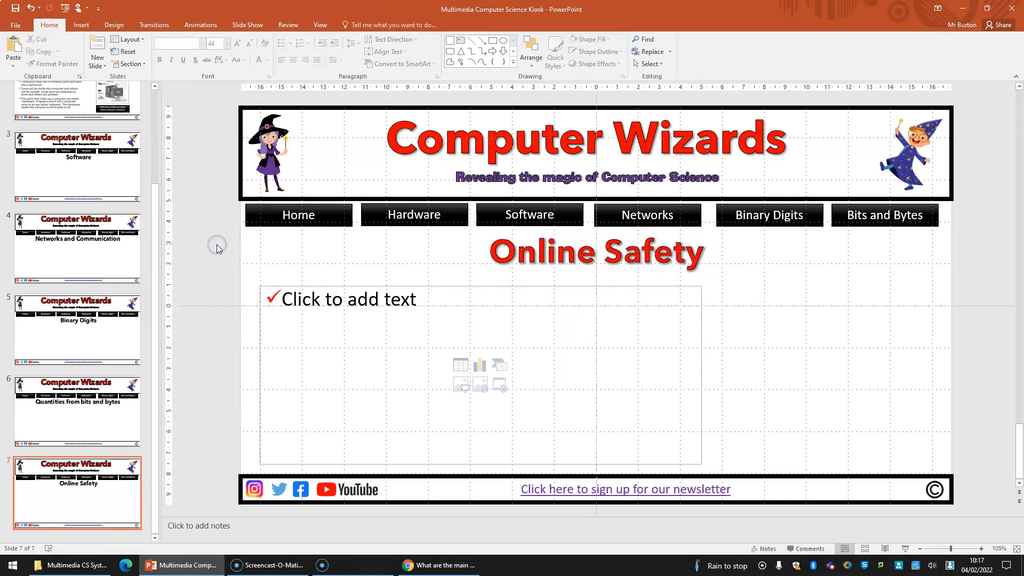
Switch to Slide Master view and select the top-level master slide.
click(319, 27)
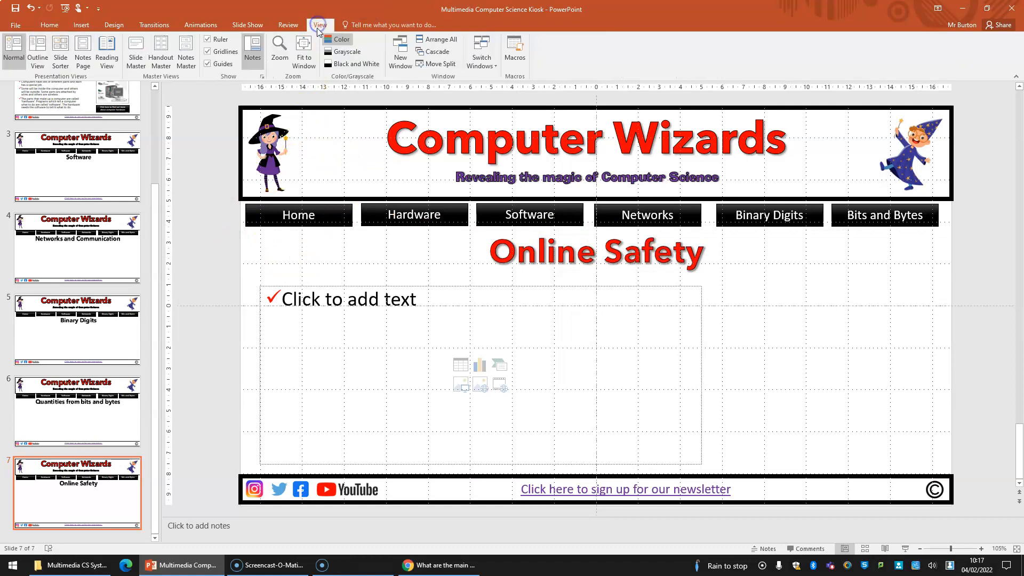
click(136, 58)
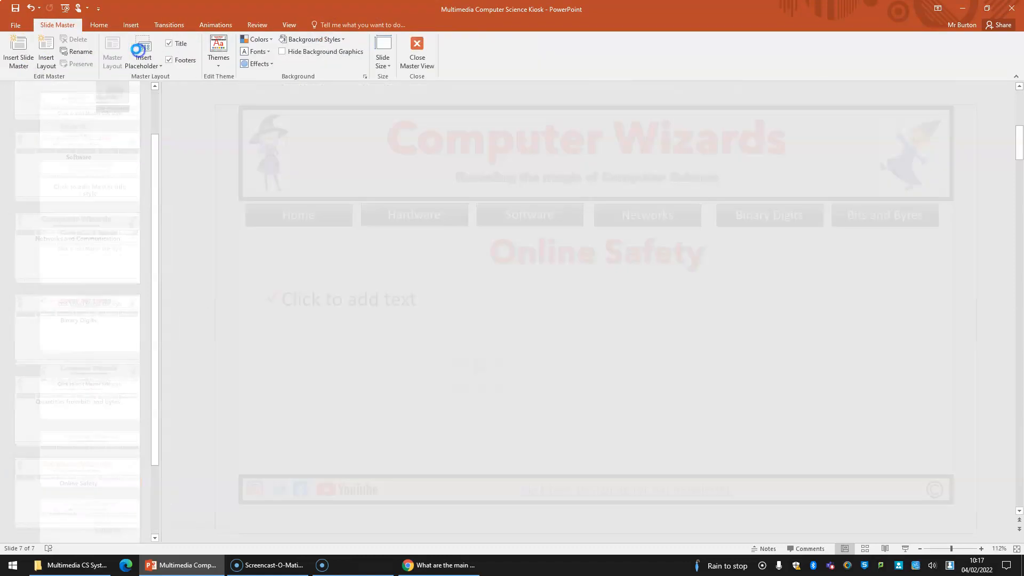
scroll(152, 178, up, 3)
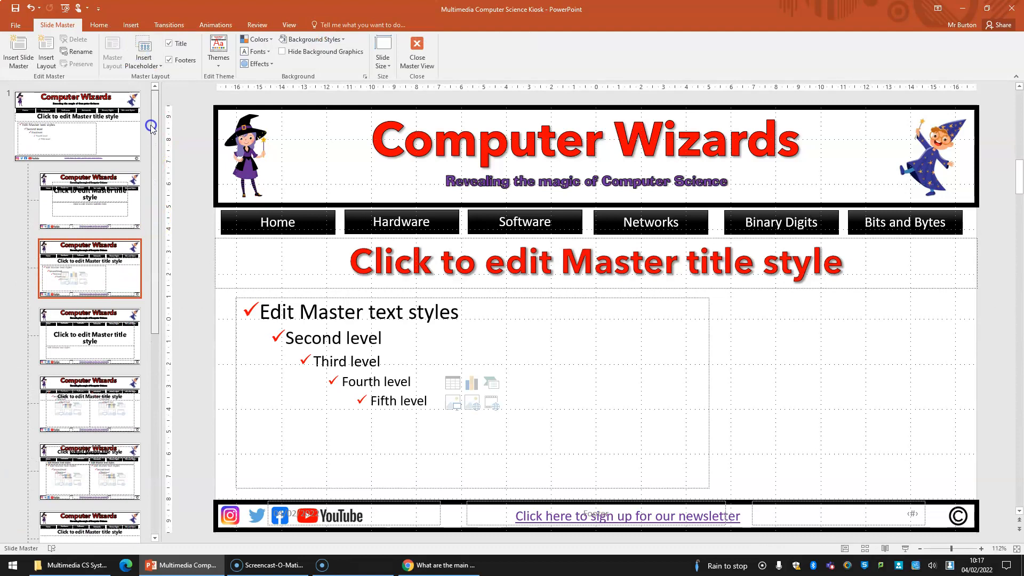
click(115, 137)
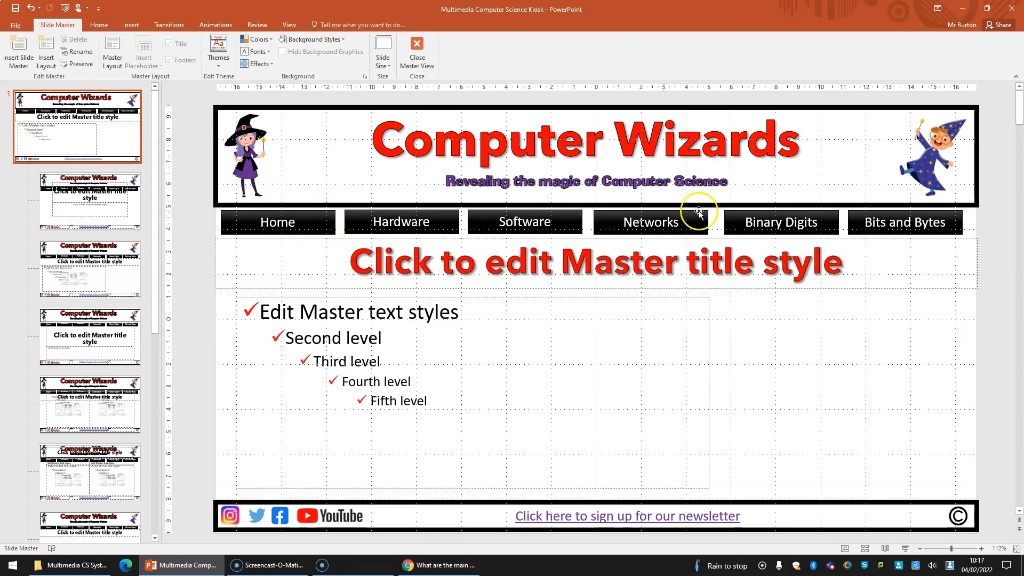
Copy the Bits and Bytes navigation button, paste it using the destination theme, and place the copy just below the original.
click(859, 218)
right_click(857, 215)
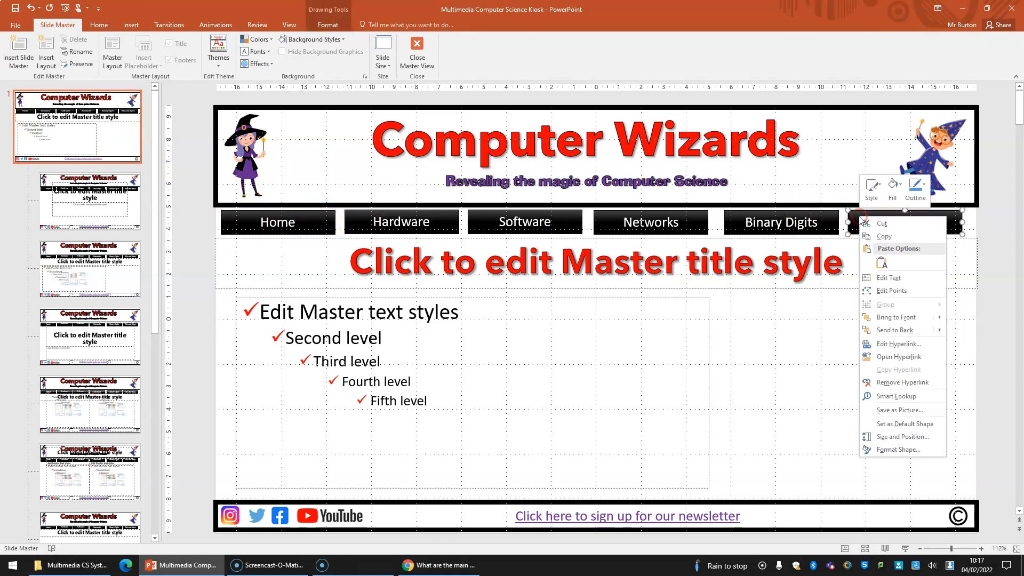
click(869, 237)
right_click(997, 230)
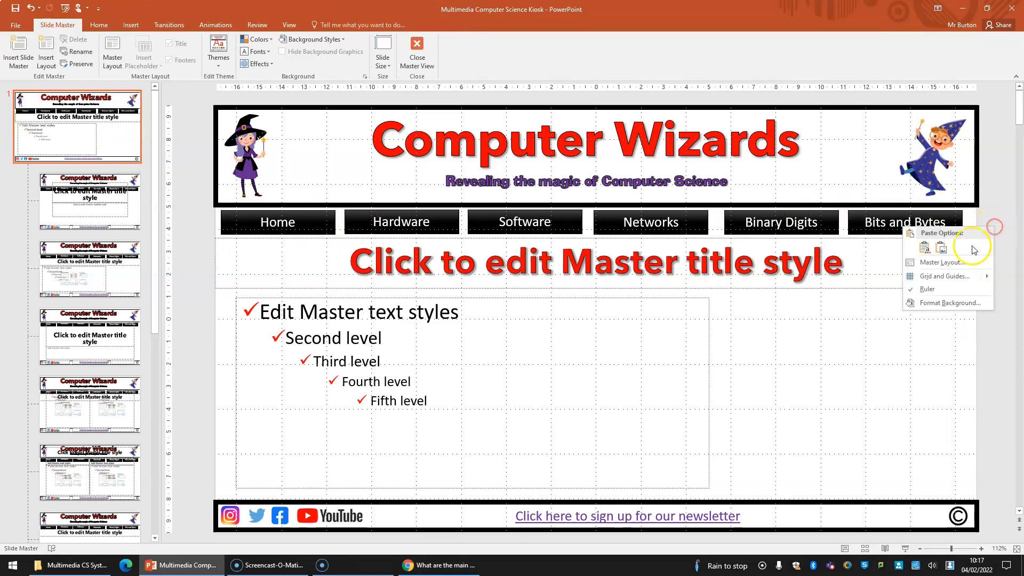
click(921, 249)
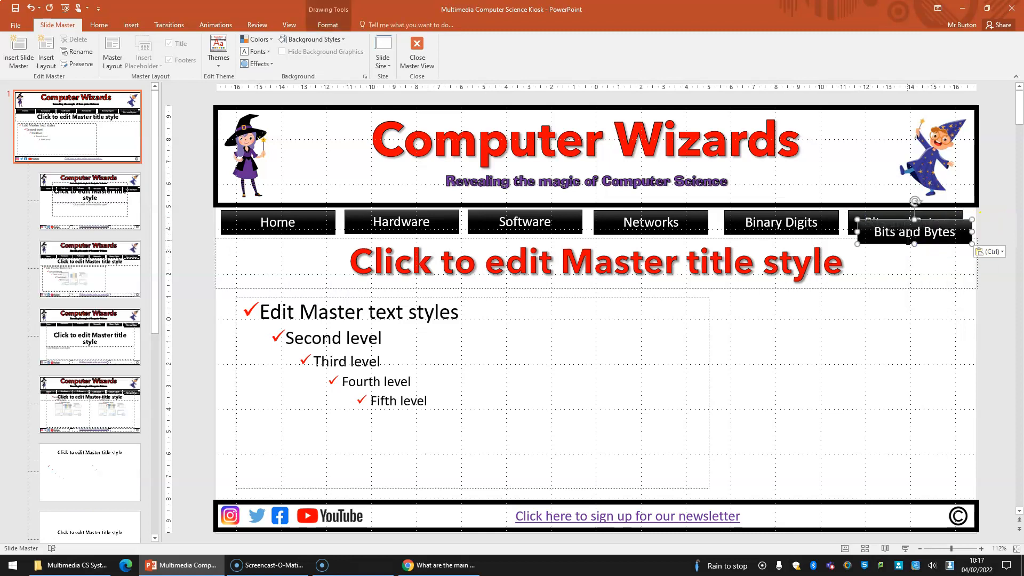
drag(891, 222, 969, 274)
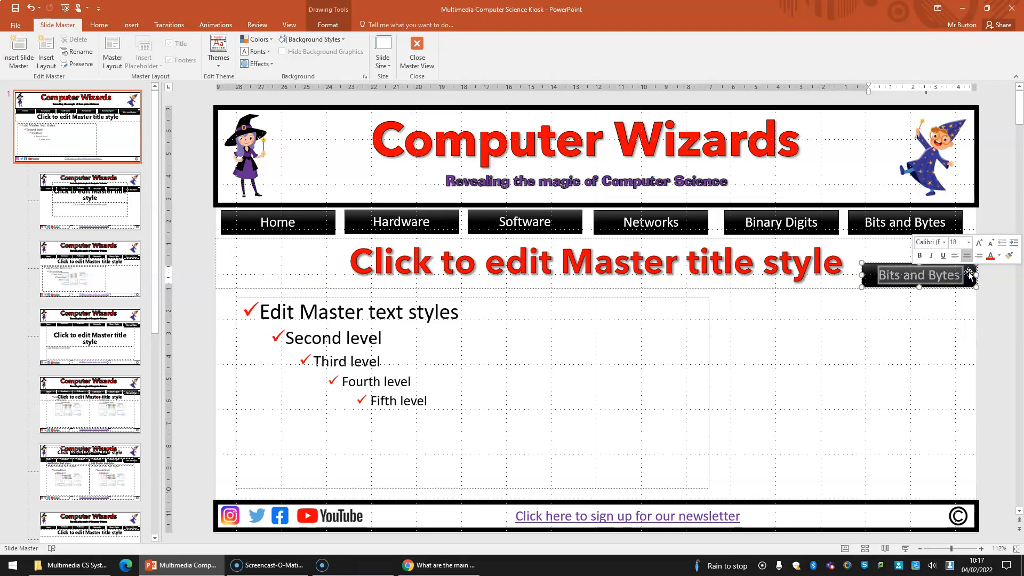
Change the copied button's label to "Online safety".
text(Online)
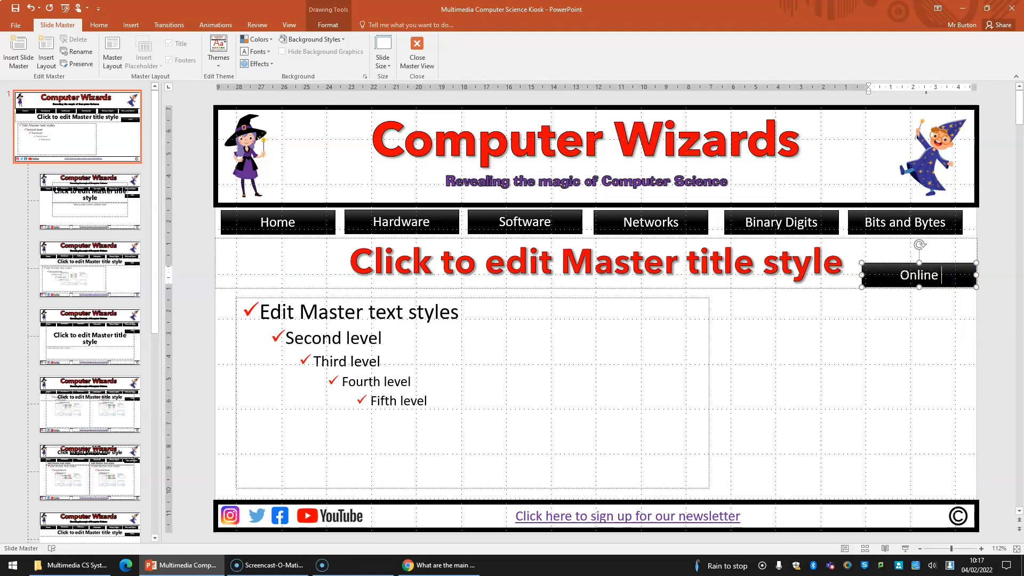
text( safety)
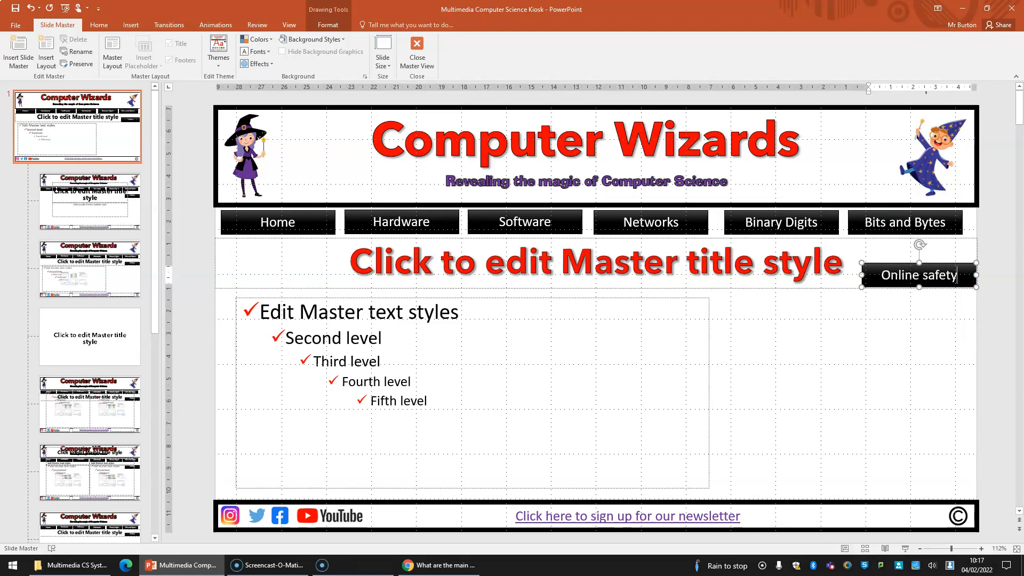
click(197, 236)
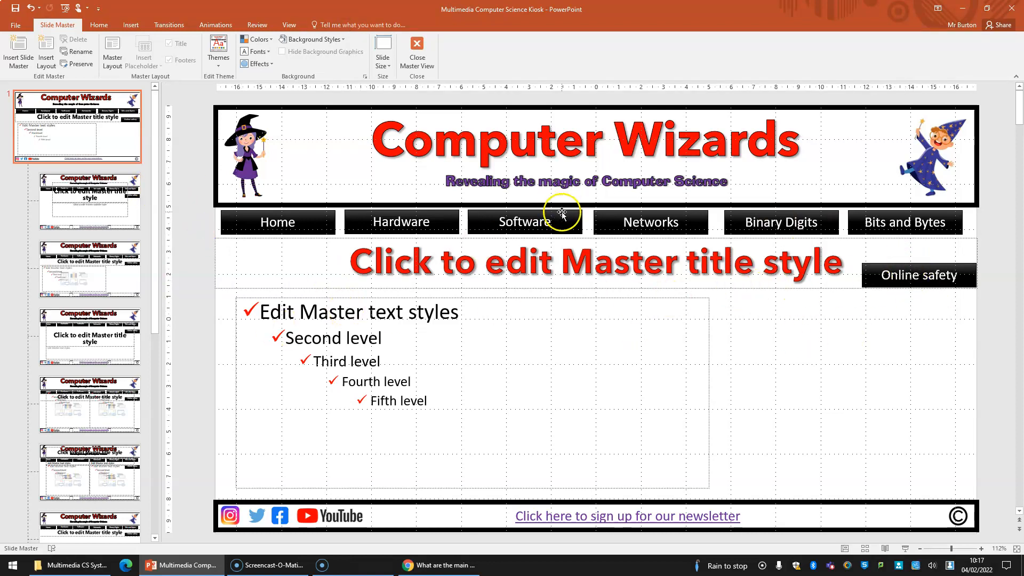
Move the Online safety button up slightly and try to narrow all seven navigation buttons together from their left edges.
mouse_move(904, 264)
mouse_down()
mouse_move(1019, 213)
mouse_move(940, 257)
mouse_move(908, 252)
mouse_up()
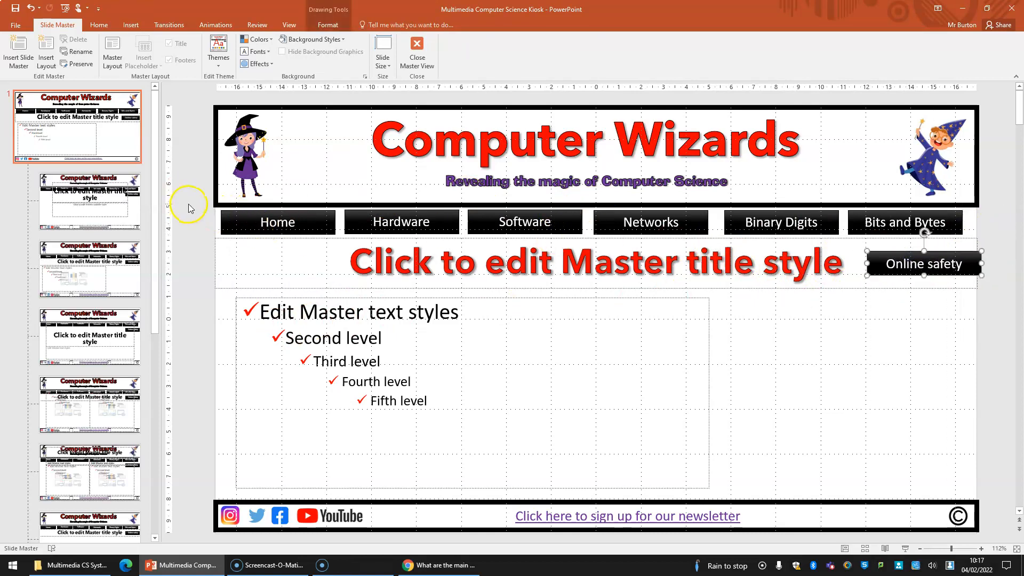
click(253, 216)
shift+click(372, 223)
shift+click(520, 224)
shift+click(614, 223)
shift+click(762, 218)
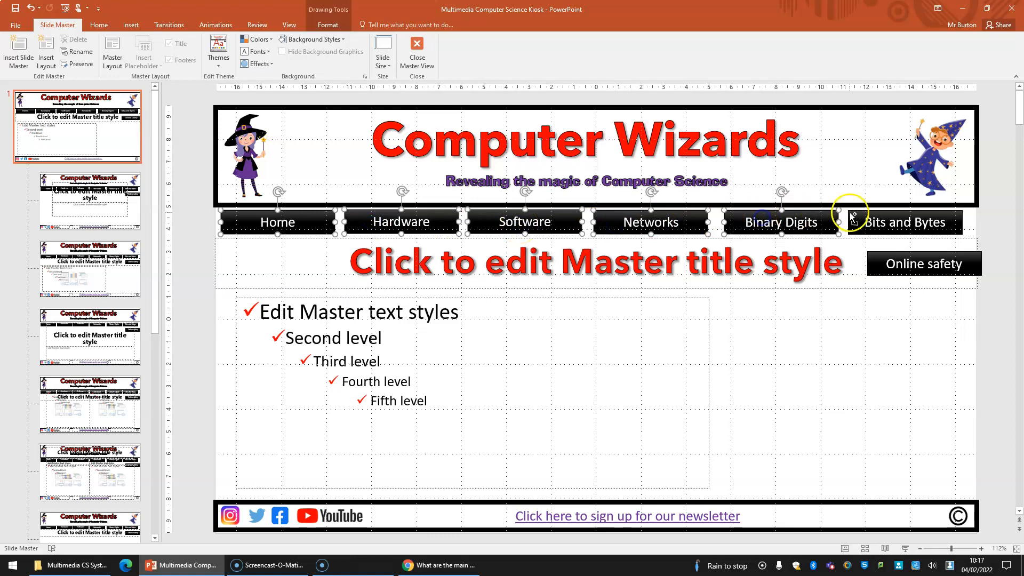
shift+click(860, 221)
shift+click(885, 257)
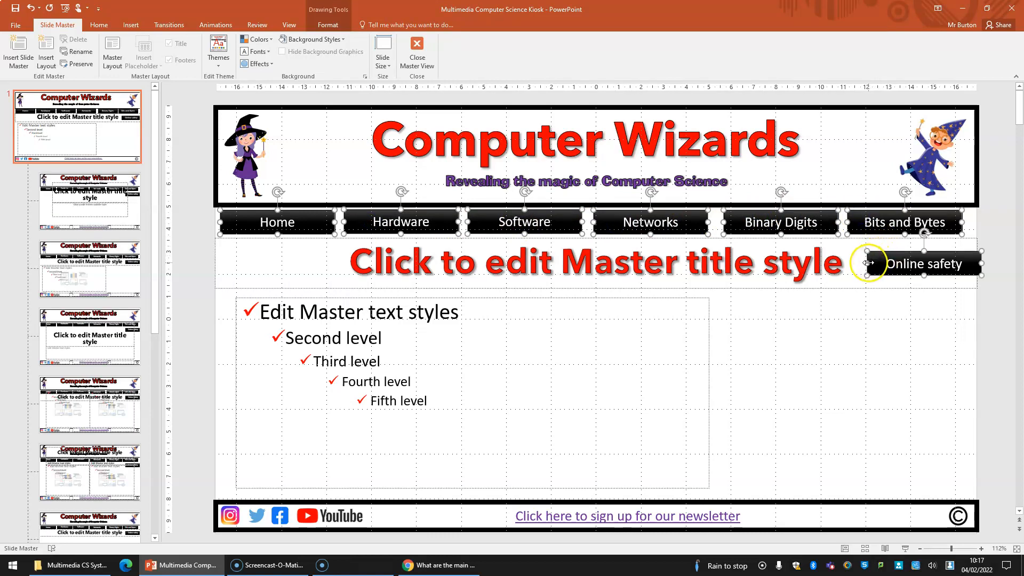
drag(868, 262, 886, 262)
click(989, 243)
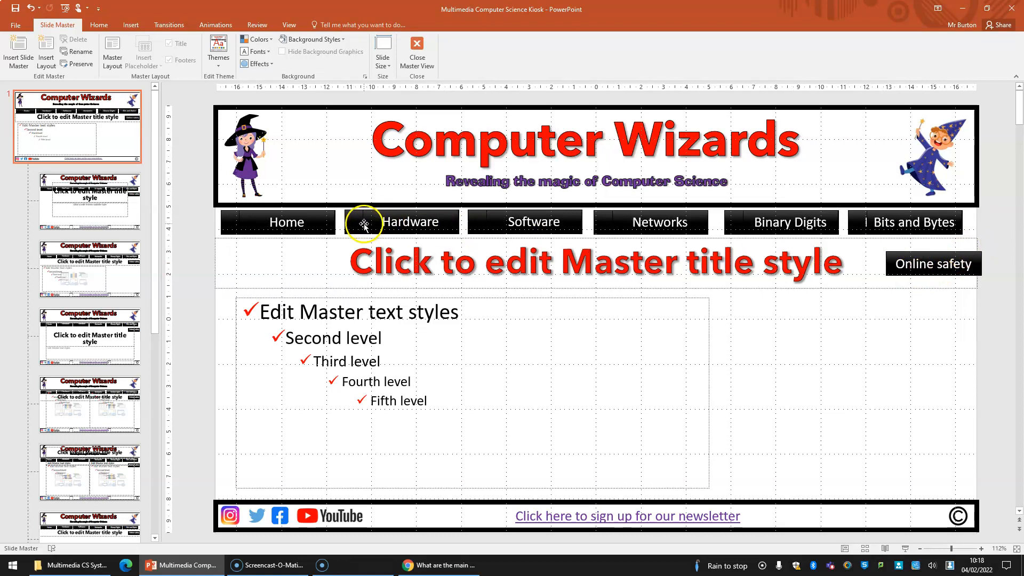
Check the navigation buttons for stray copies, then undo the group resize and the last move of the Online safety button.
click(231, 220)
shift+click(393, 221)
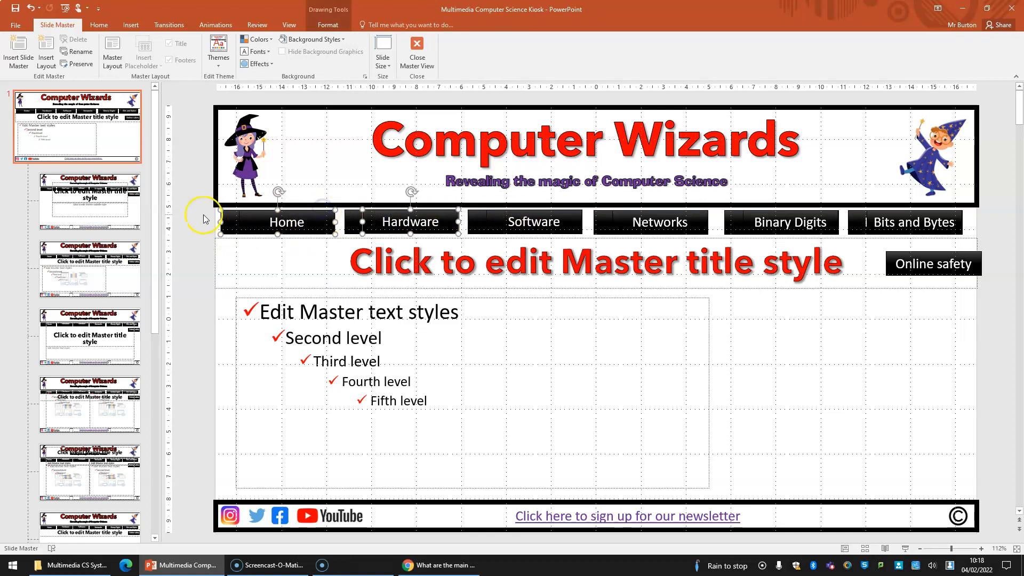
mouse_move(190, 203)
mouse_down()
mouse_move(240, 223)
mouse_move(584, 250)
mouse_move(1020, 233)
mouse_move(1016, 248)
mouse_up()
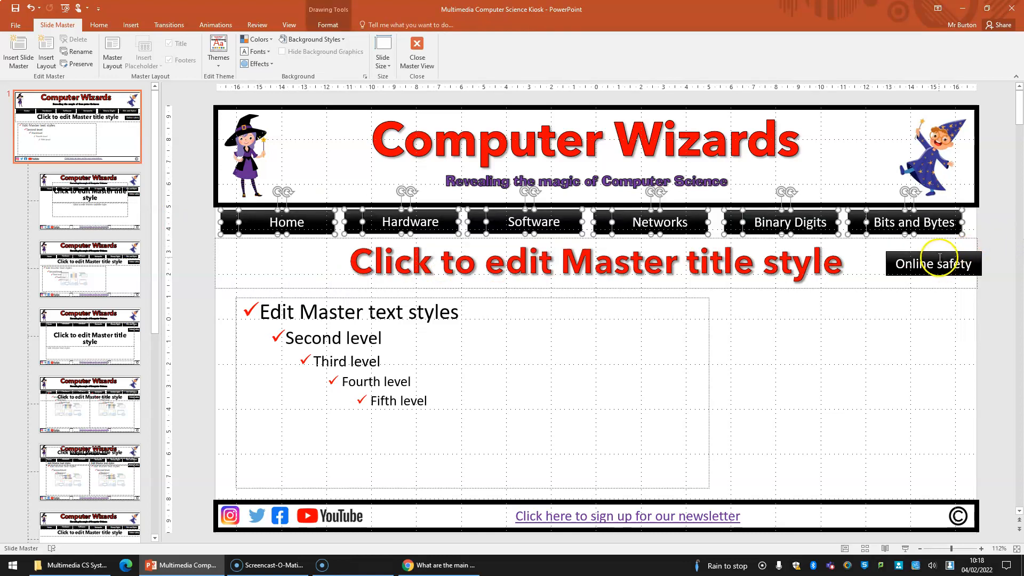
click(32, 7)
click(31, 9)
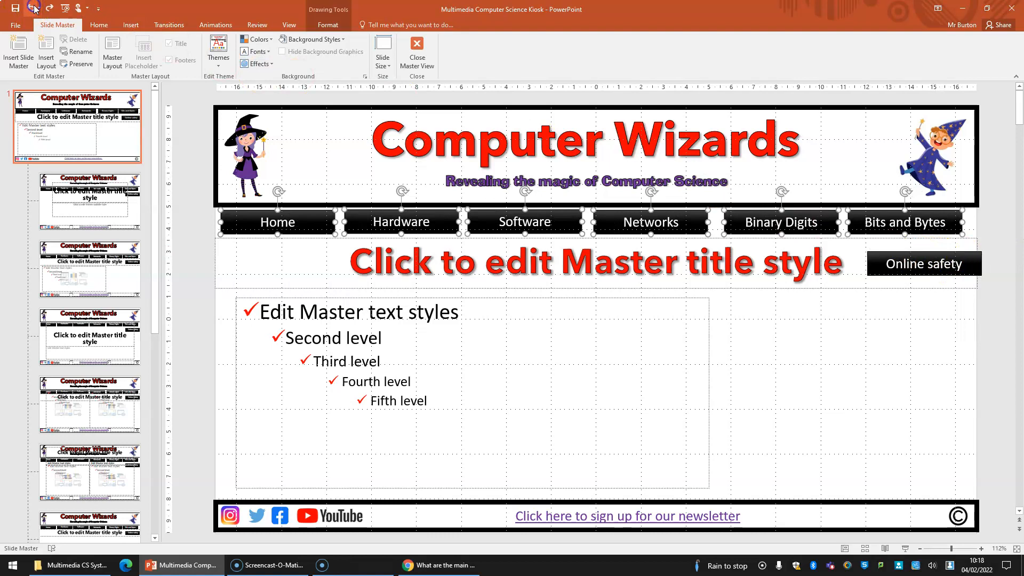
click(30, 9)
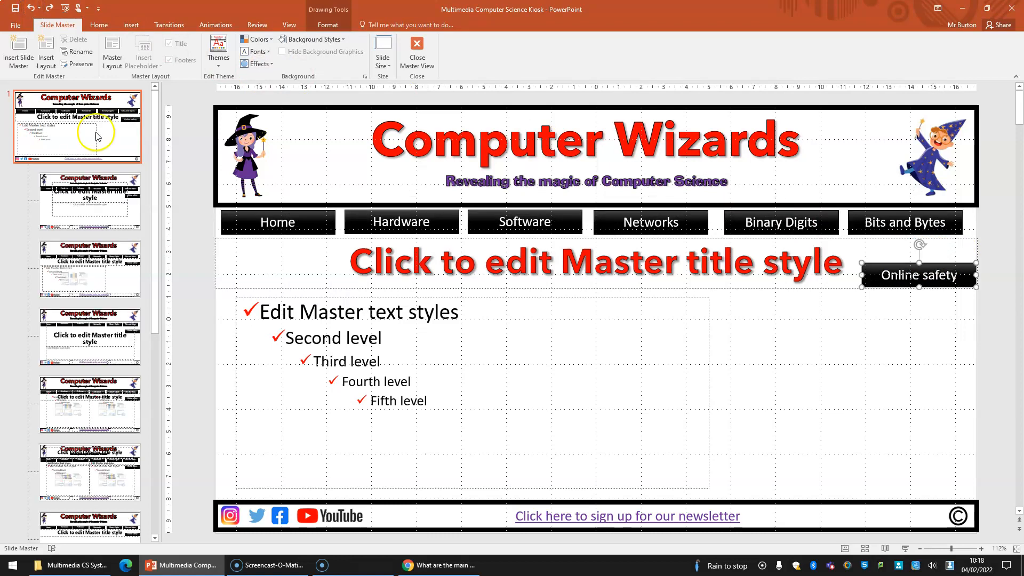
Select all seven navigation buttons and narrow them together from their left edges.
mouse_move(189, 196)
mouse_down()
mouse_move(599, 275)
mouse_move(1020, 266)
mouse_move(999, 243)
mouse_up()
shift+click(926, 268)
drag(862, 275, 880, 275)
click(195, 259)
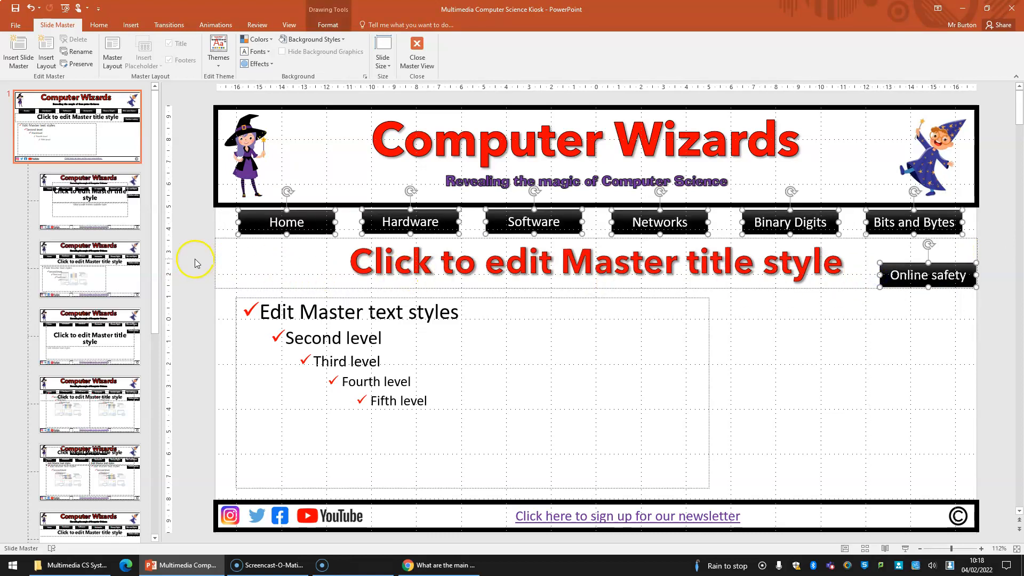
Move the narrowed navigation buttons closer together so all seven sit in one row, with Online safety last after Bits and Bytes.
click(302, 214)
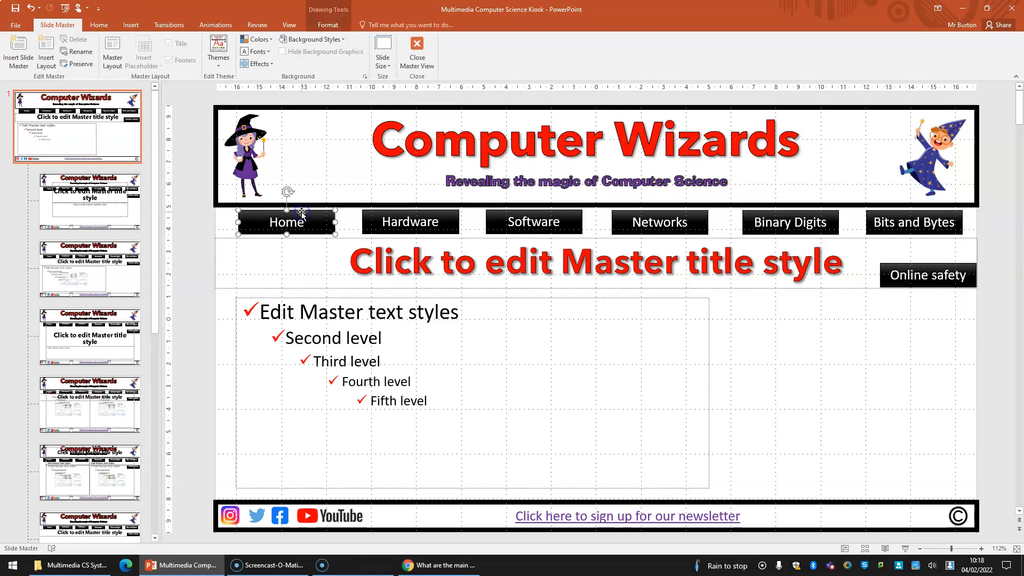
drag(302, 213, 280, 212)
drag(380, 213, 343, 212)
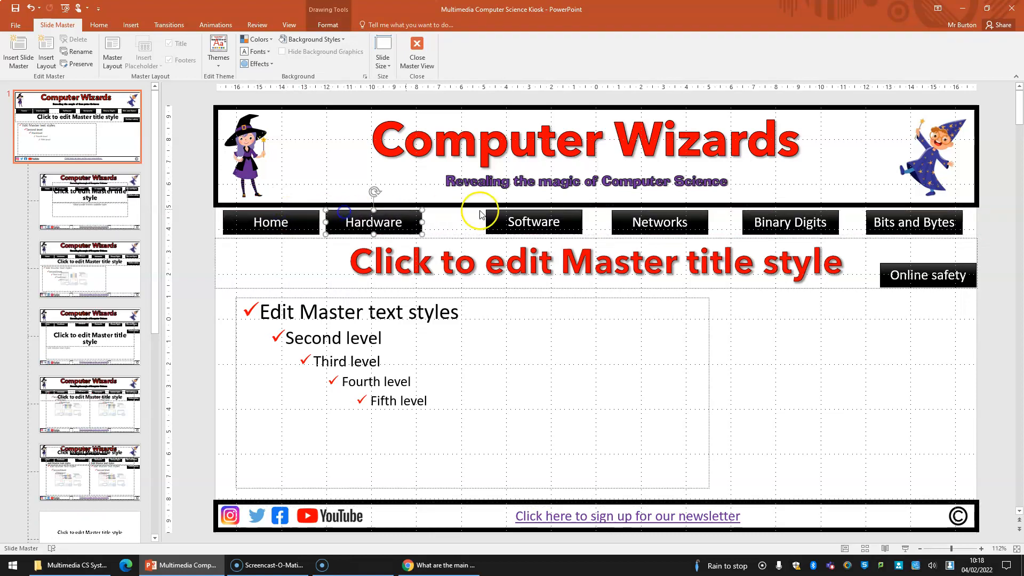
drag(487, 213, 431, 211)
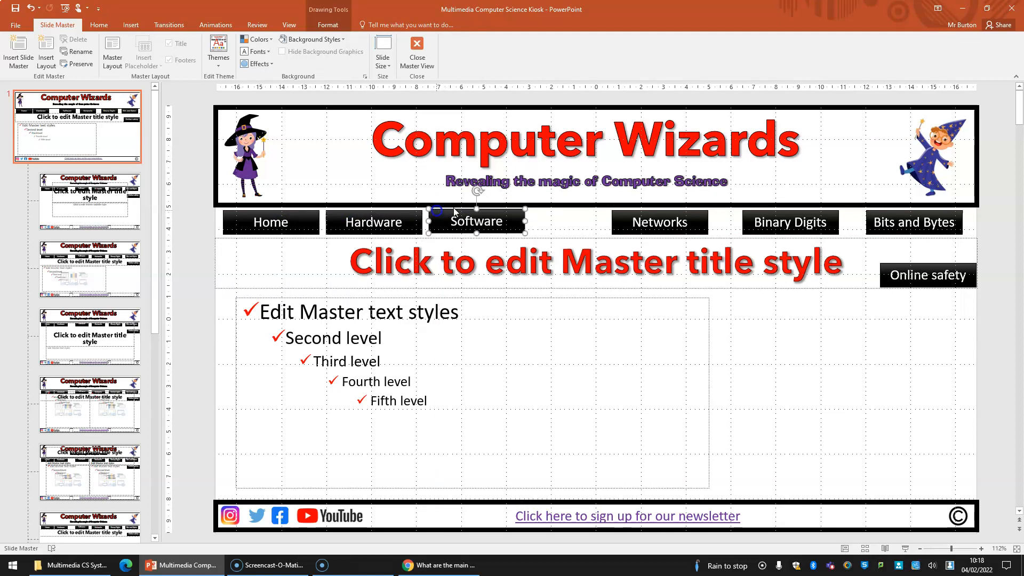
drag(614, 218, 540, 219)
drag(758, 208, 656, 210)
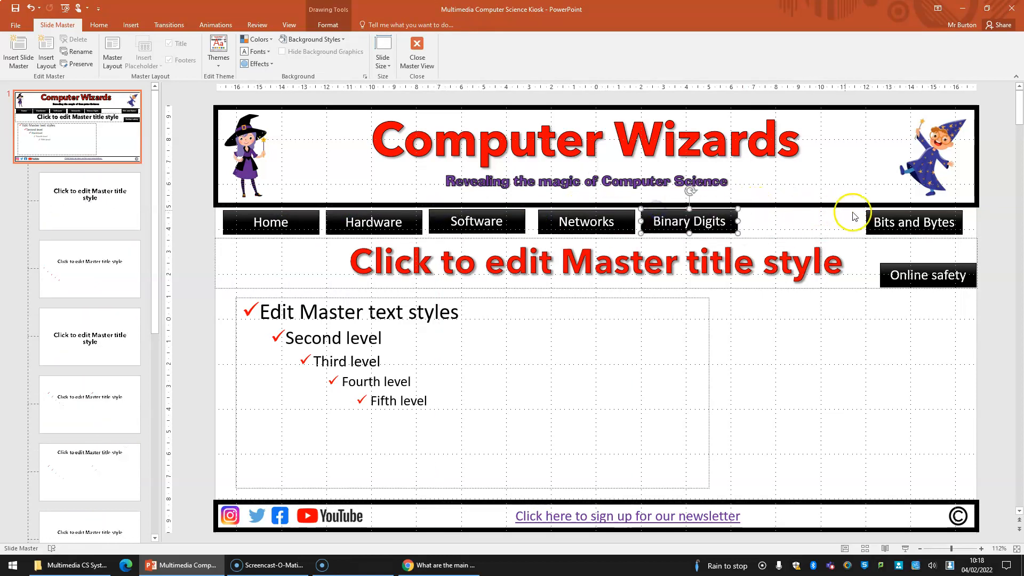
drag(868, 219, 744, 219)
drag(911, 264, 903, 209)
mouse_move(297, 223)
mouse_down()
mouse_move(297, 209)
mouse_move(279, 212)
mouse_move(298, 211)
mouse_up()
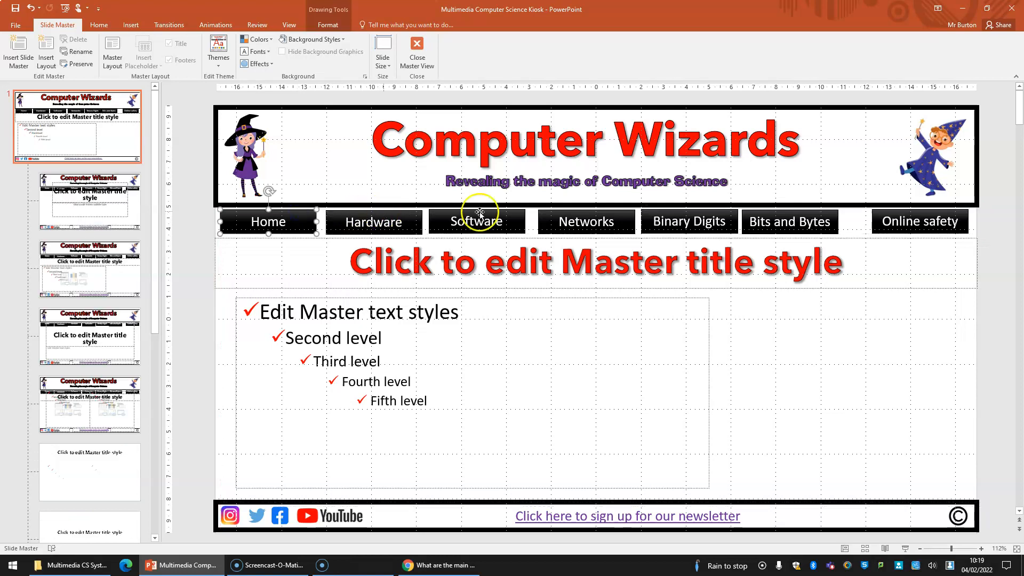
Even out the gaps by shifting Bits and Bytes, Binary Digits, Networks, Software and Hardware slightly toward the Online safety button.
drag(781, 209, 806, 208)
click(724, 211)
drag(726, 210, 737, 210)
drag(622, 213, 629, 211)
drag(520, 212, 527, 211)
drag(408, 214, 409, 213)
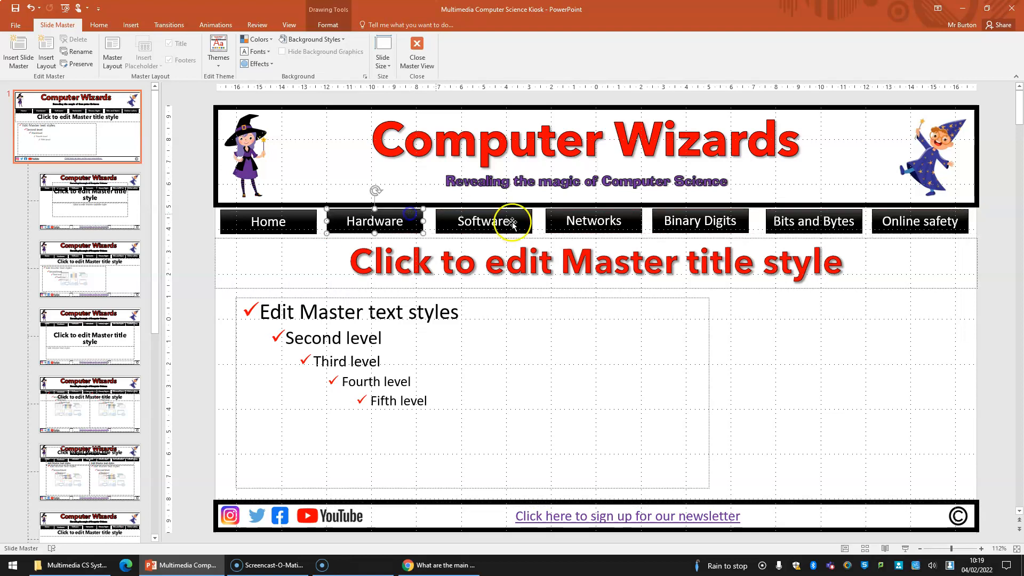
Fine-tune the positions of Software, Networks, Binary Digits, Bits and Bytes, Online safety and Home to even out the button row's spacing.
drag(512, 223, 512, 223)
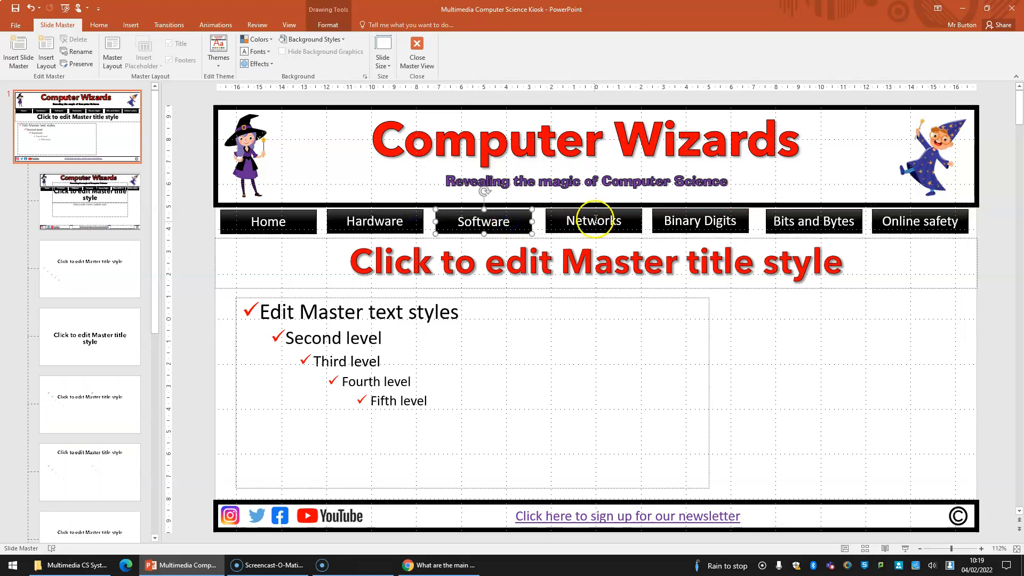
drag(596, 219, 598, 212)
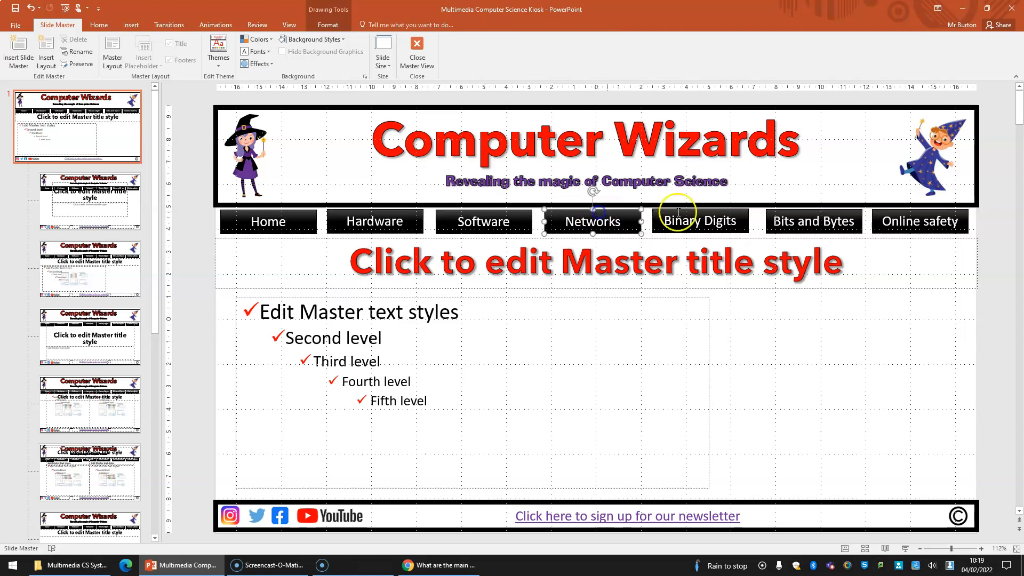
drag(685, 211, 686, 212)
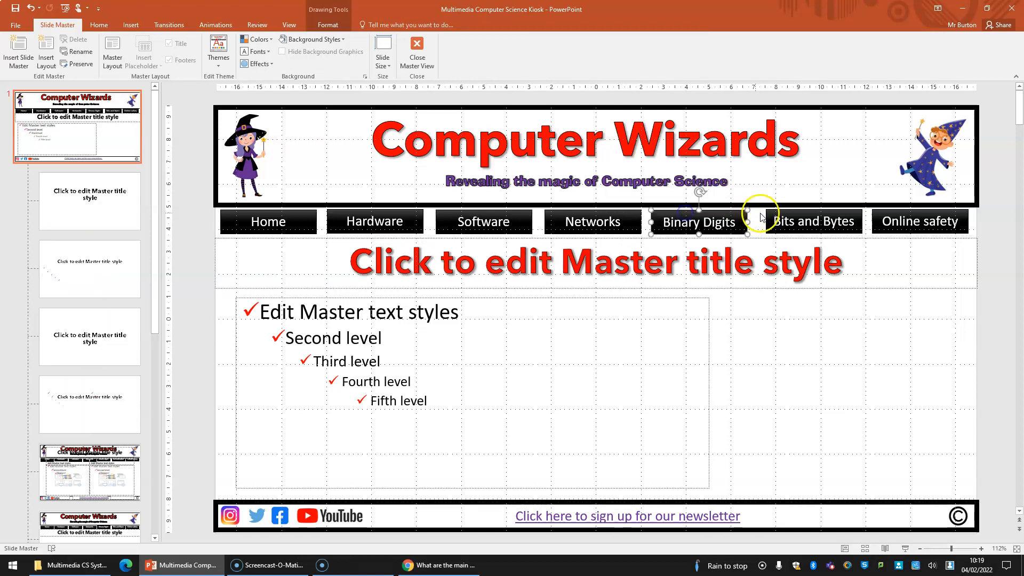
click(777, 213)
drag(787, 212, 783, 212)
click(888, 213)
drag(887, 213, 886, 211)
drag(276, 212, 277, 211)
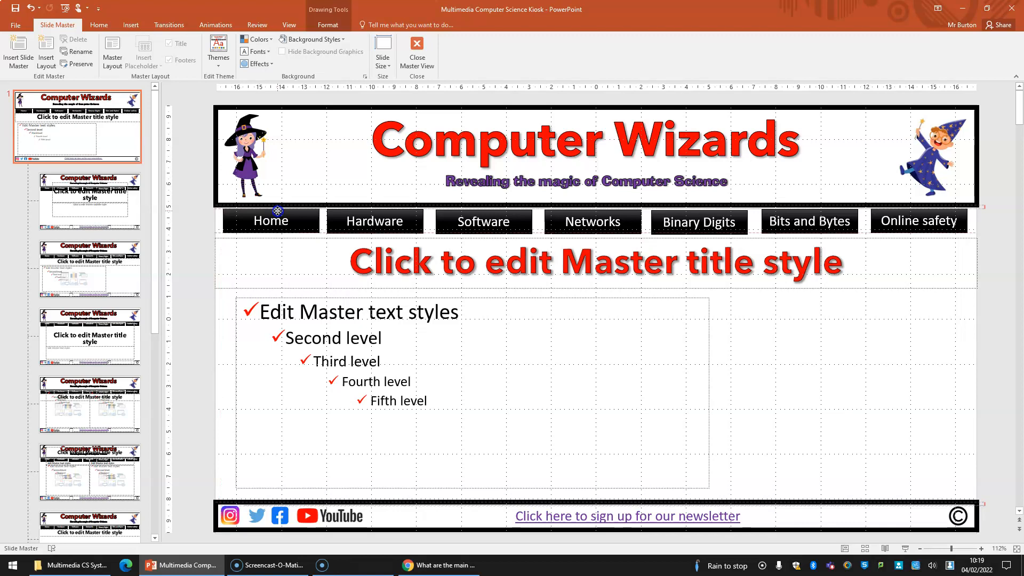
drag(278, 212, 277, 211)
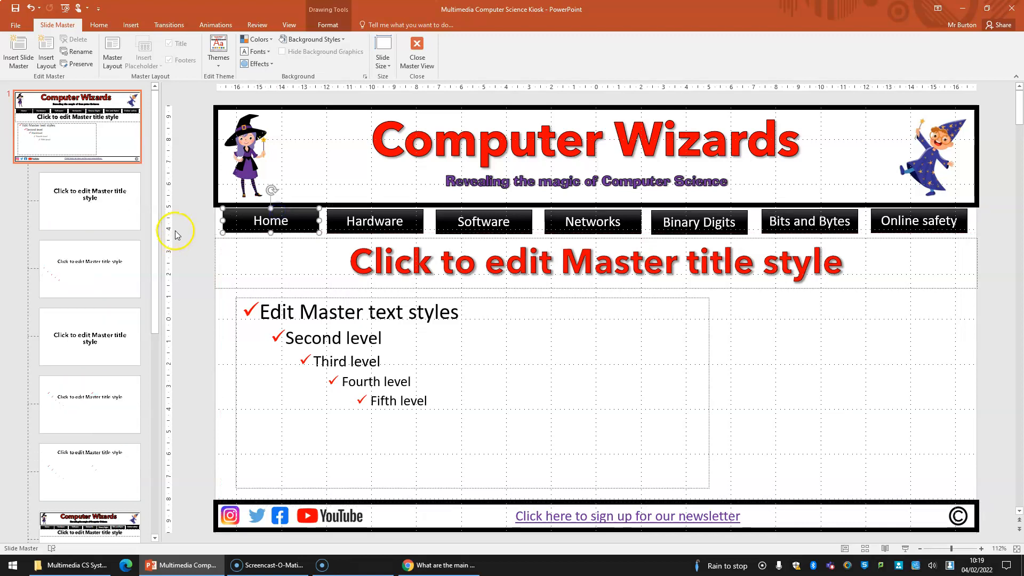
Nudge all seven navigation buttons slightly right together, and raise Binary Digits and Networks slightly to align them with the row.
mouse_move(199, 200)
mouse_down()
mouse_move(768, 226)
mouse_move(758, 235)
mouse_move(944, 240)
mouse_move(987, 252)
mouse_move(979, 244)
mouse_up()
key(Right)
key(Right)
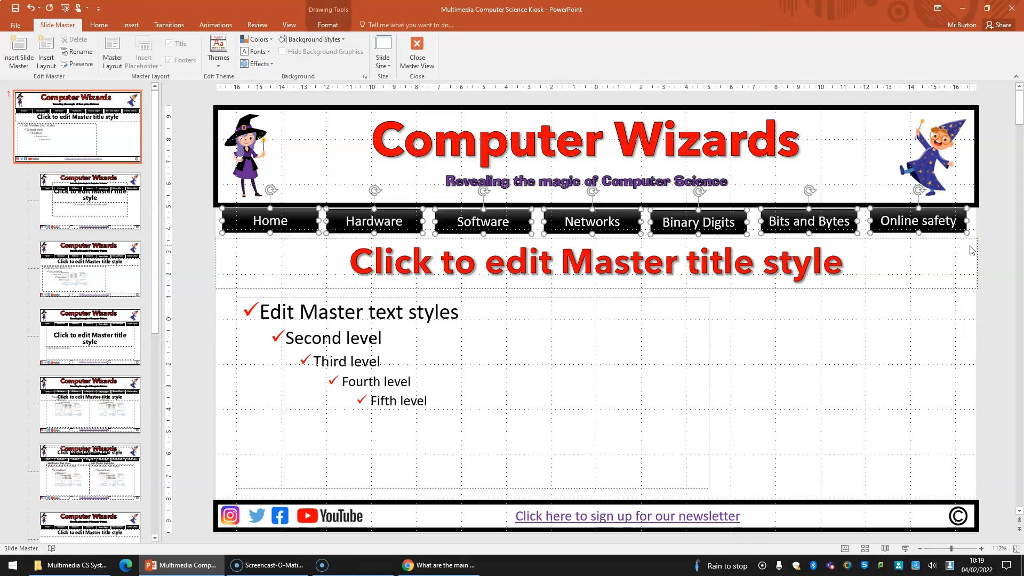
click(958, 257)
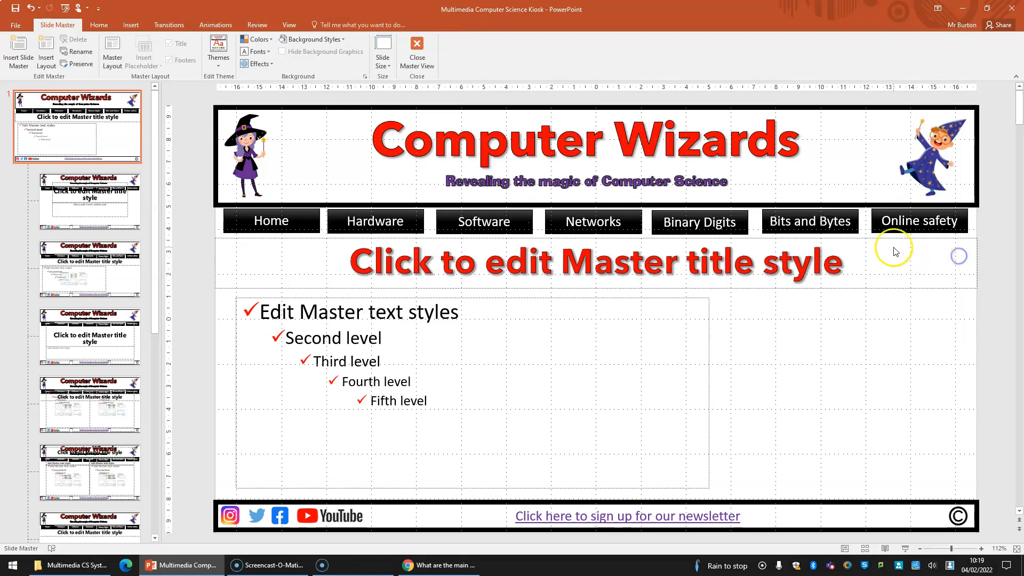
drag(732, 216, 733, 210)
drag(623, 211, 621, 210)
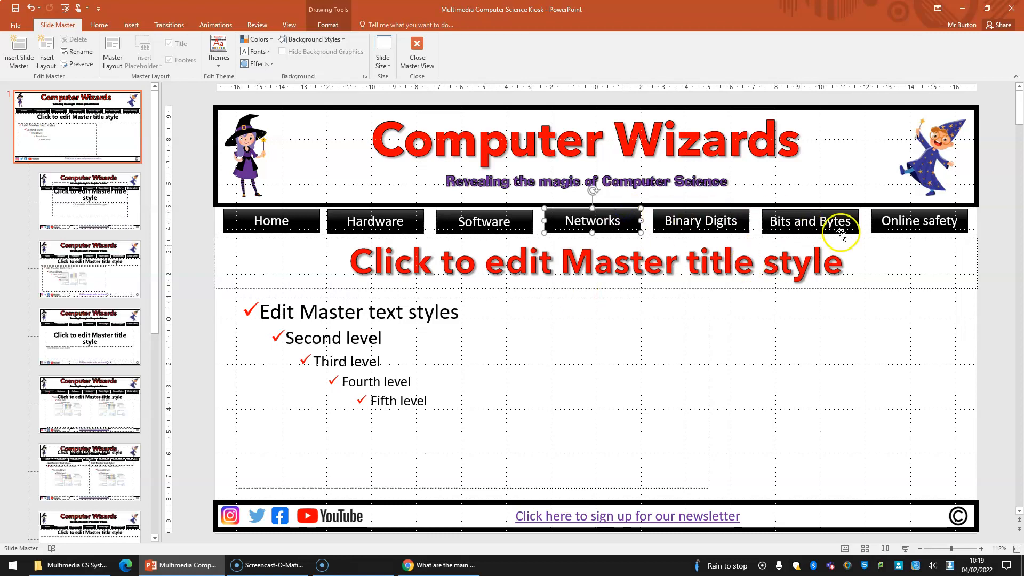
Change the Online safety button's hyperlink to slide 7, Online Safety, and close the slide master view.
right_click(879, 218)
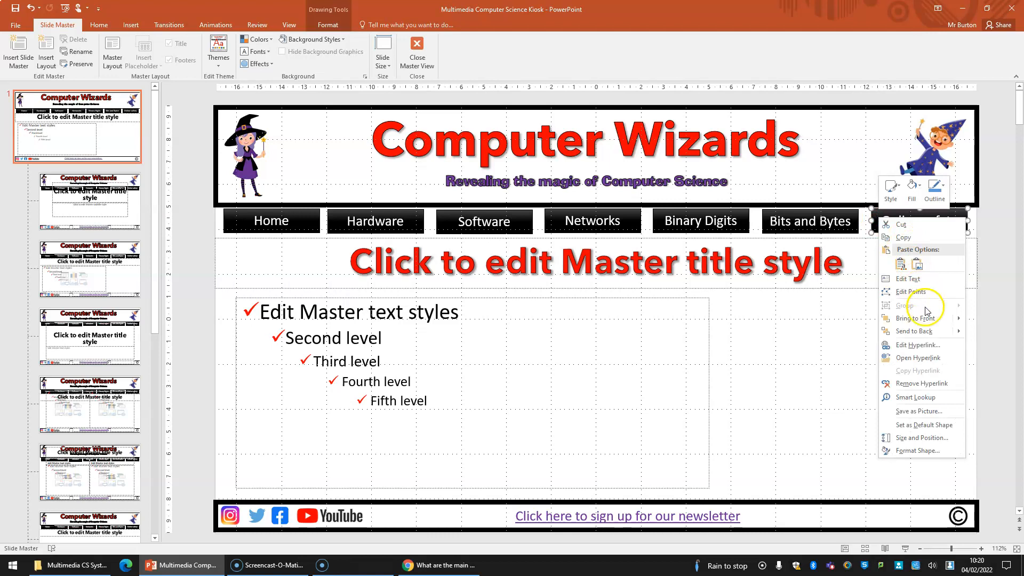
click(929, 347)
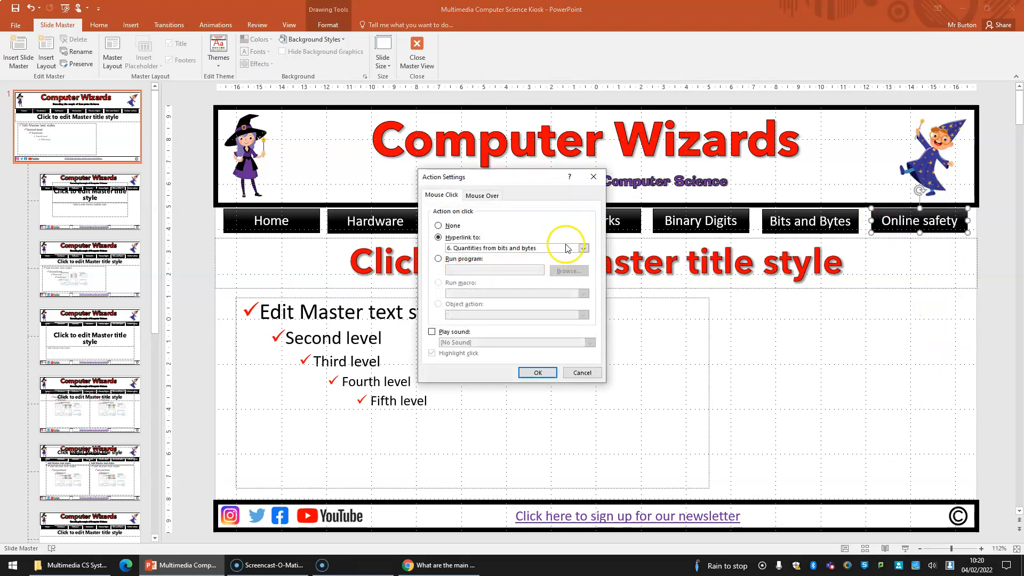
click(584, 249)
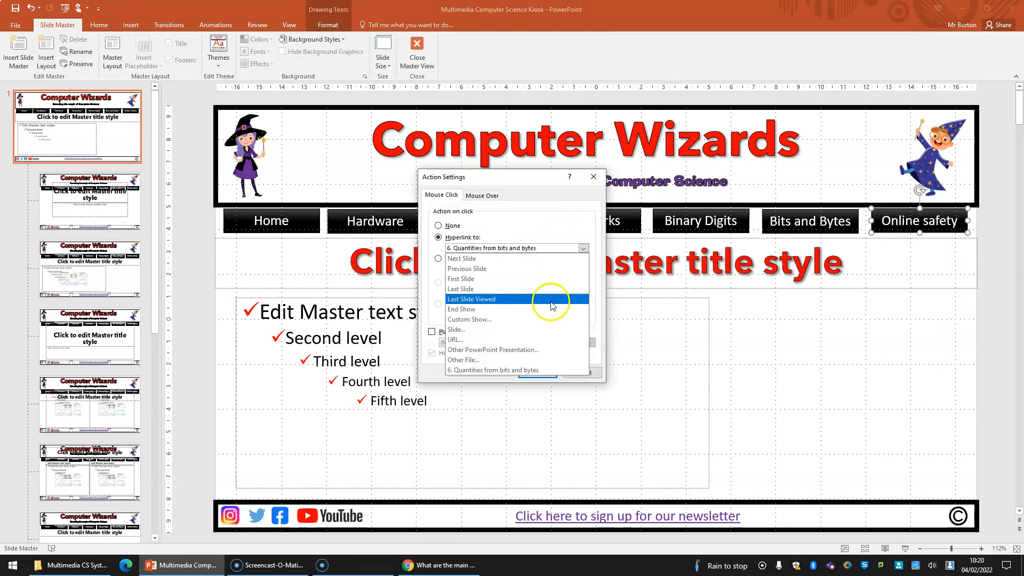
click(547, 328)
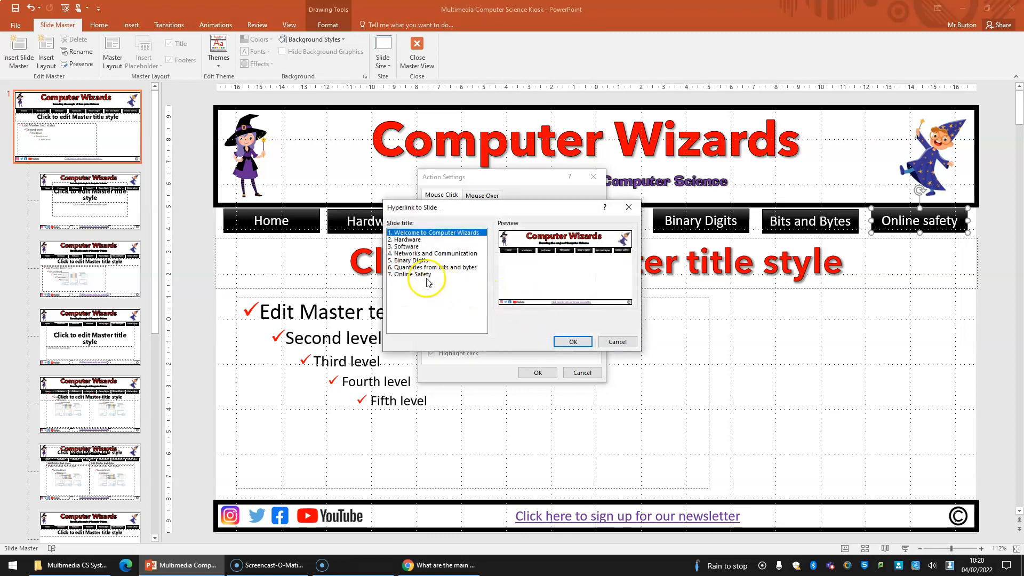
click(421, 274)
click(566, 342)
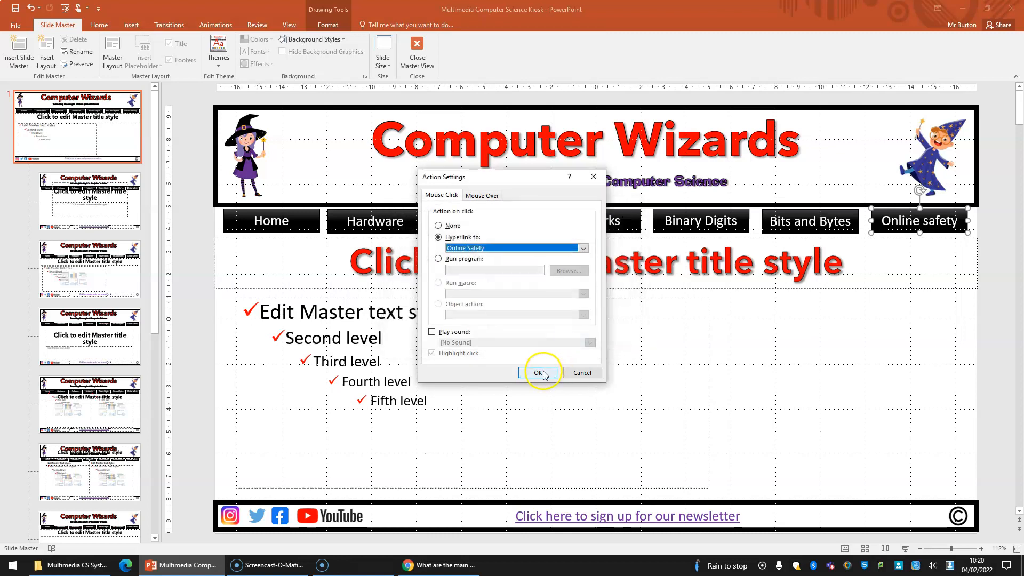
click(540, 372)
click(417, 49)
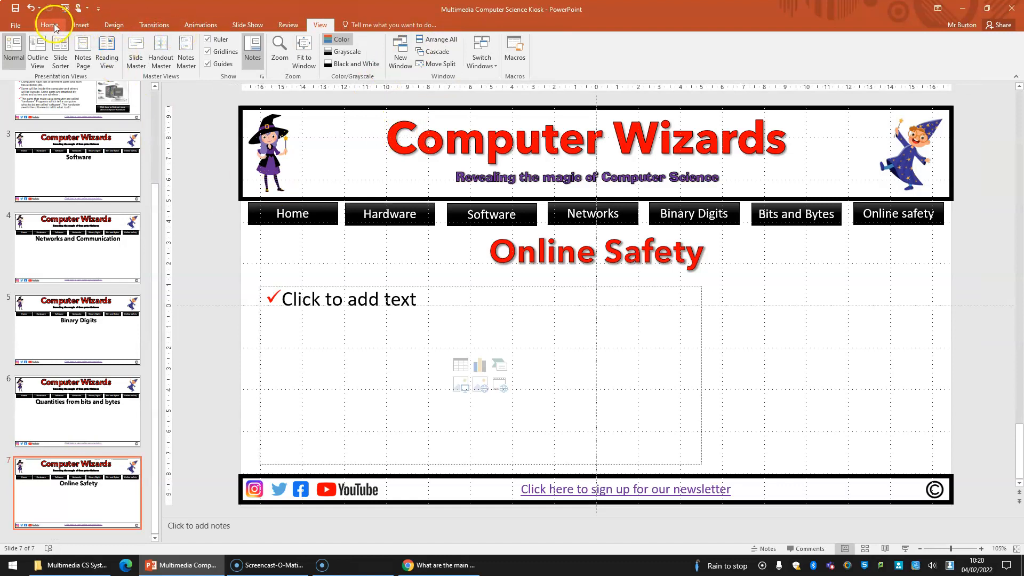
Run the slide show from the Online Safety slide and test the Home, Hardware, Software, Bits and Bytes and Online safety buttons.
click(906, 550)
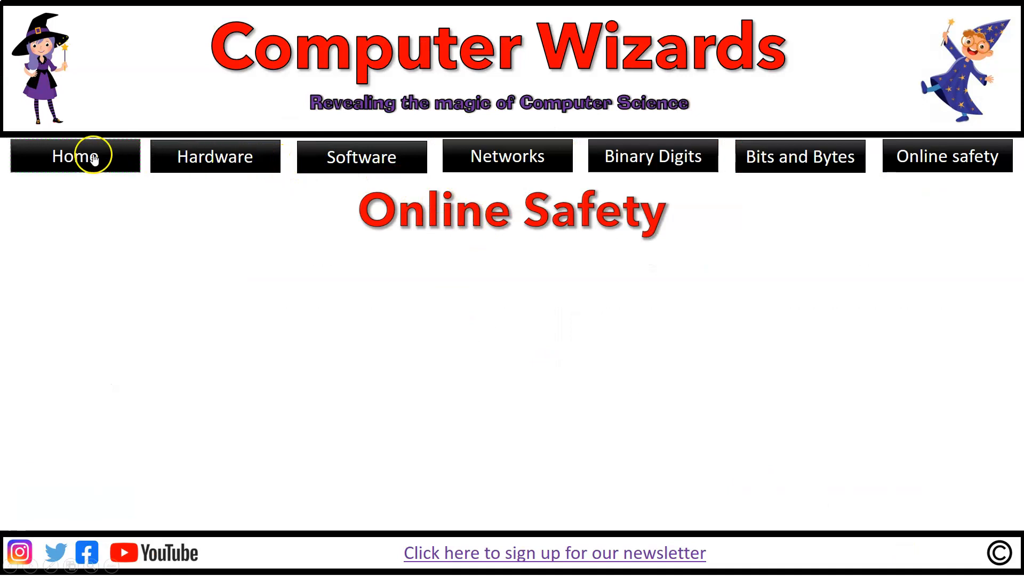
click(75, 155)
click(184, 157)
click(342, 157)
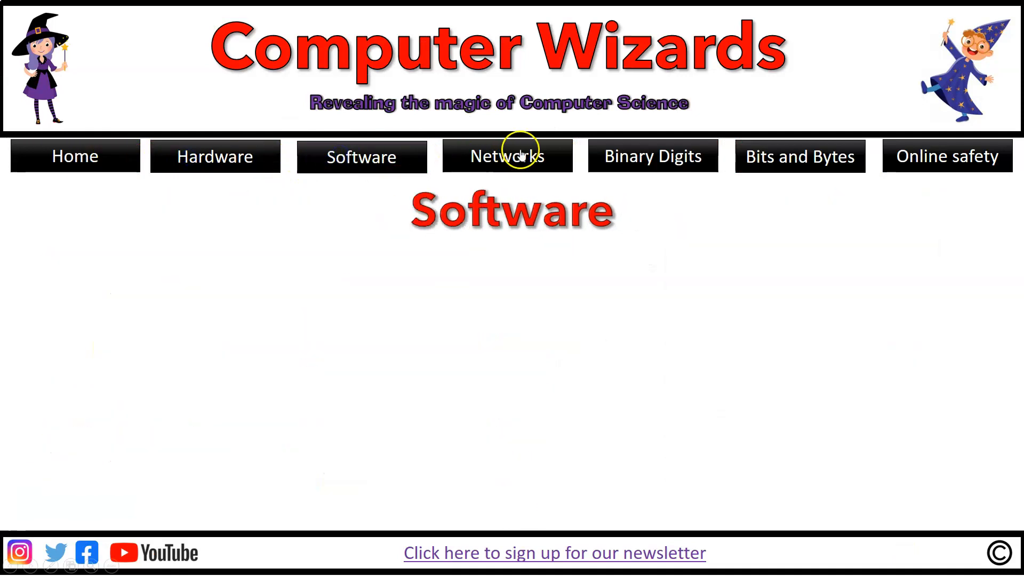
click(958, 159)
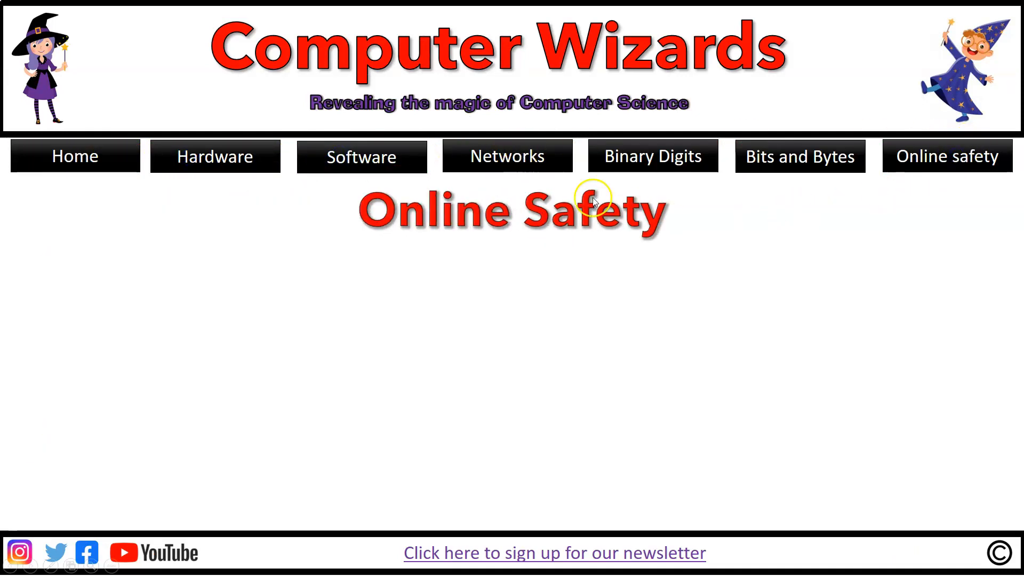
click(834, 160)
click(928, 155)
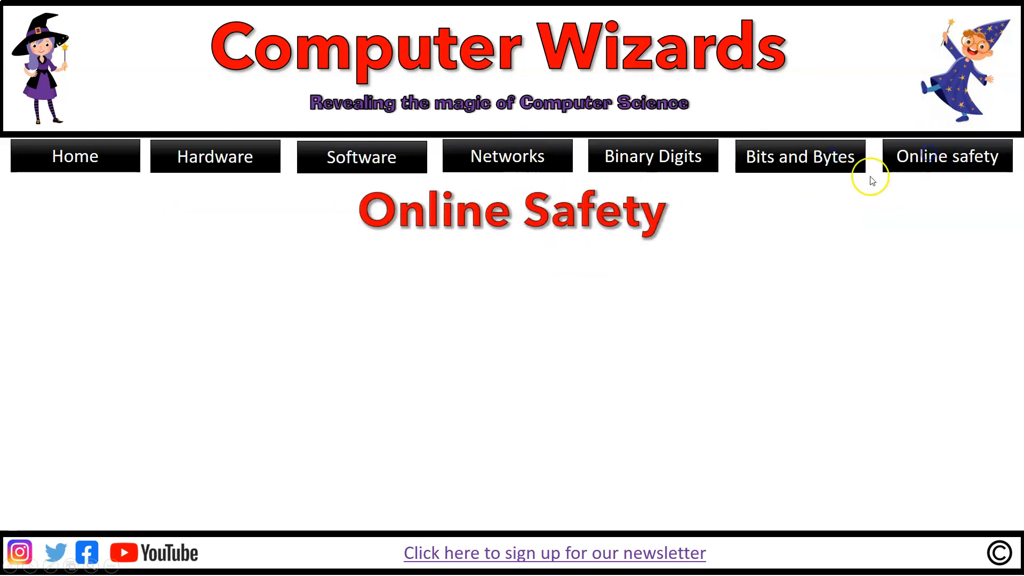